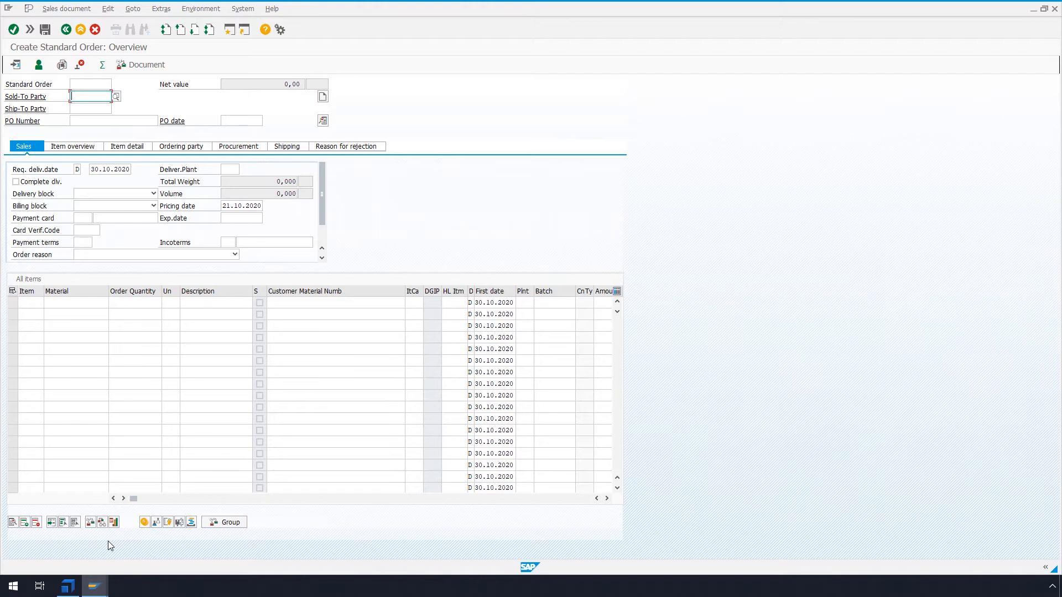
# Launch the Automation Recording Assistant and start recording a new test case on the SAP order form.
pyautogui.click(2, 589)
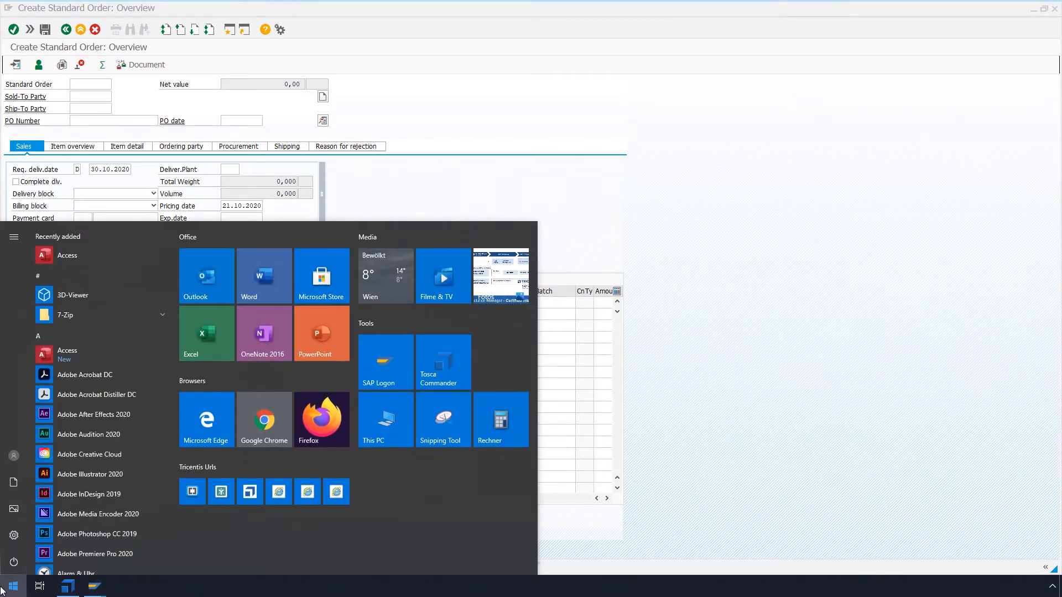
pyautogui.write('auto')
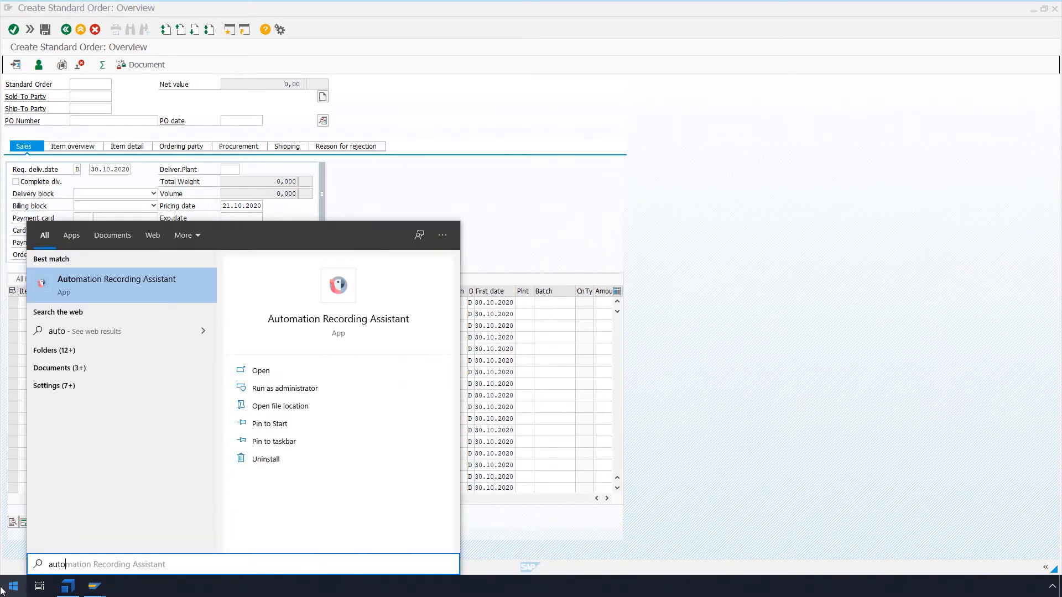
pyautogui.press('Escape')
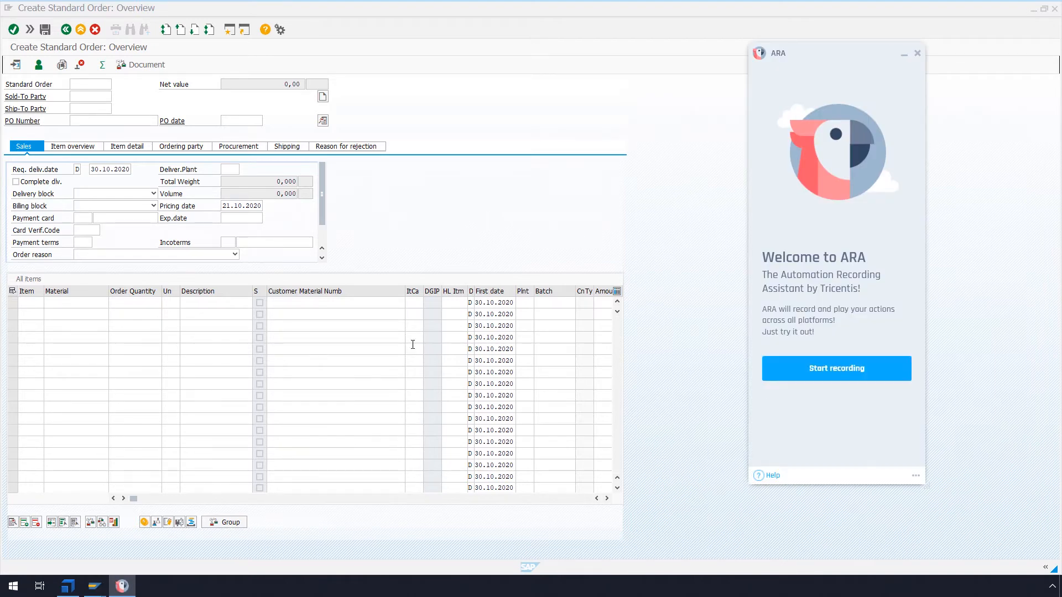
pyautogui.click(903, 54)
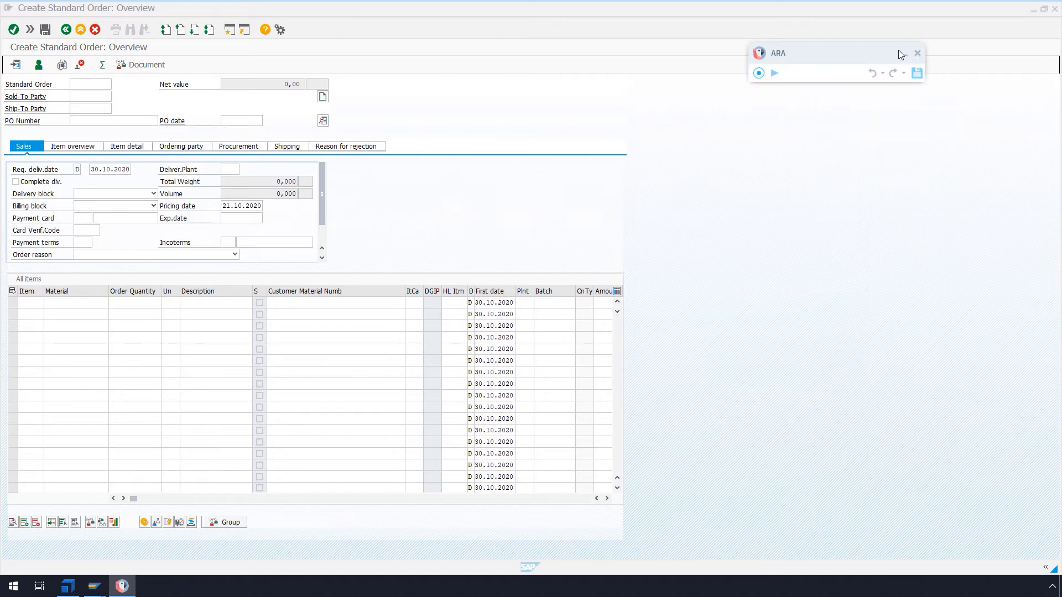
pyautogui.click(903, 54)
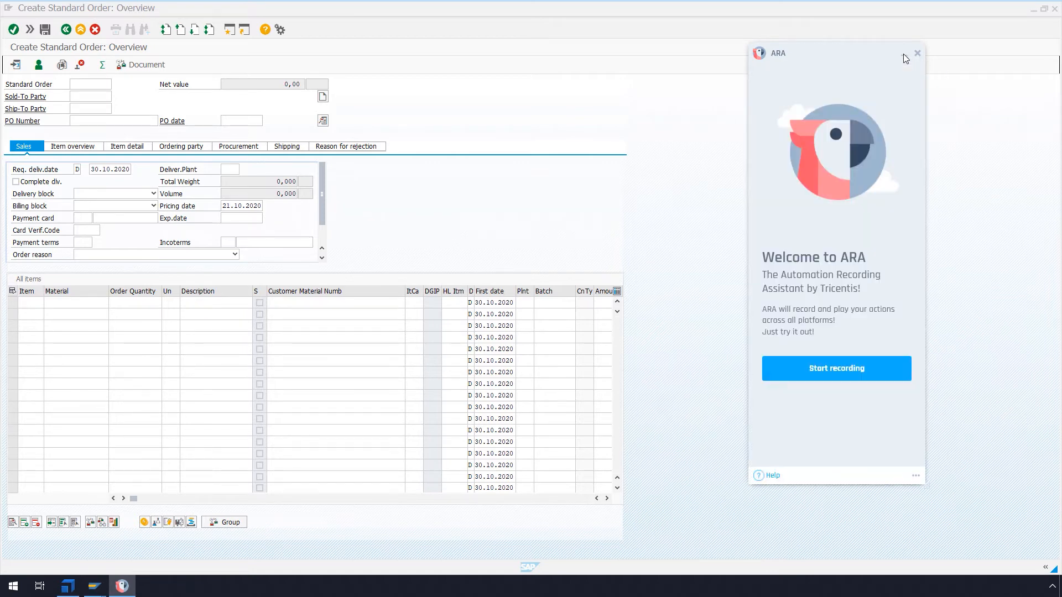
pyautogui.click(818, 362)
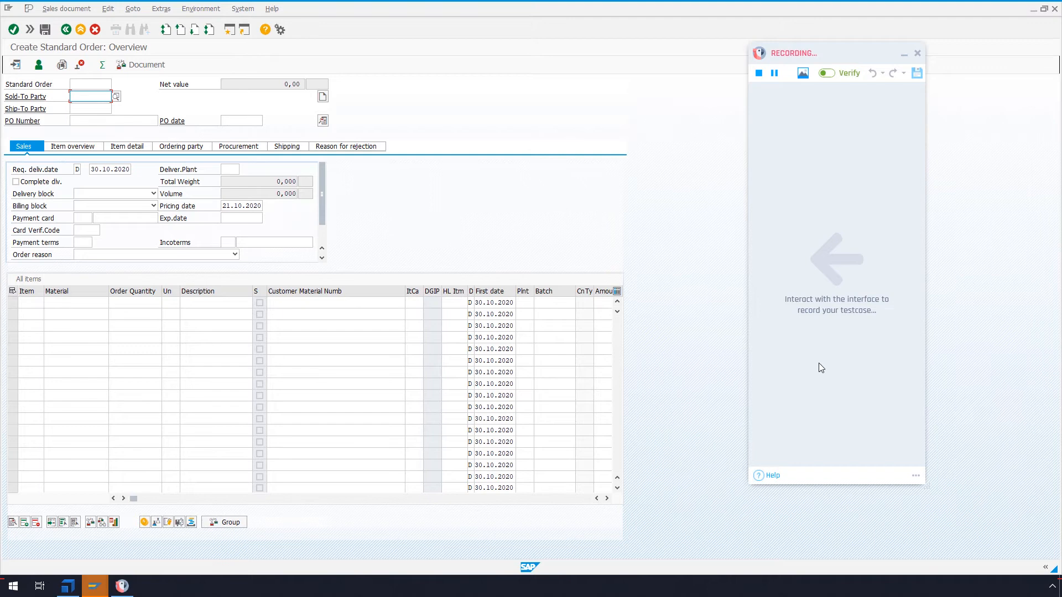
# Fill in the sold-to party, ship-to party and PO number of the standard order.
pyautogui.click(95, 95)
pyautogui.write('1175')
pyautogui.click(90, 108)
pyautogui.write('1175')
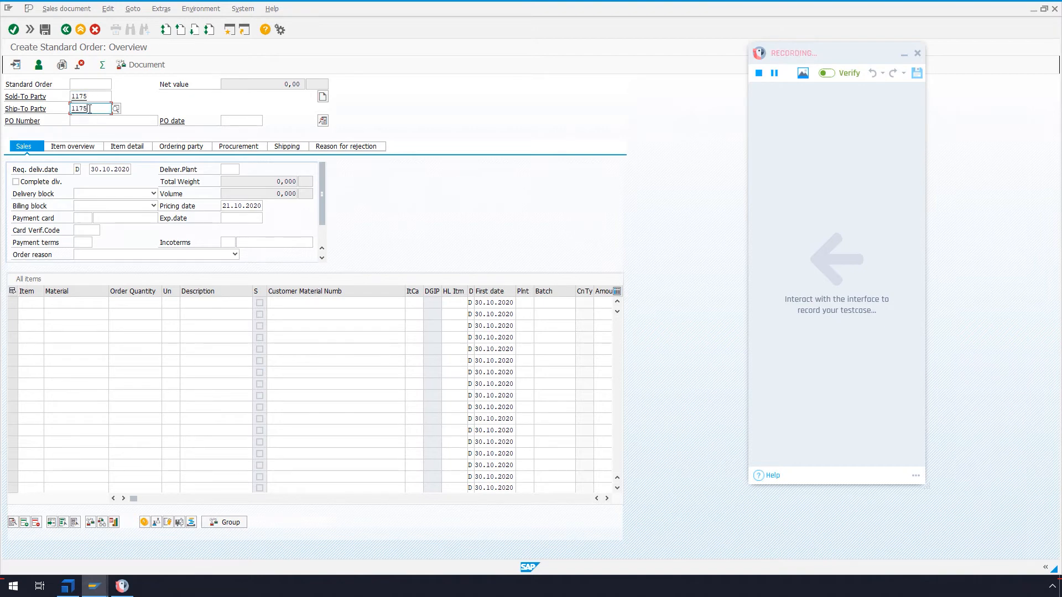
pyautogui.press('Tab')
pyautogui.write('123')
# Enter the first order line as item 2 with material M-08, order quantity 5 and unit ST, and submit the entries.
pyautogui.click(32, 301)
pyautogui.write('2')
pyautogui.press('Tab')
pyautogui.write('m')
pyautogui.click(64, 313)
pyautogui.press('Tab')
pyautogui.write('5')
pyautogui.click(172, 301)
pyautogui.write('ST')
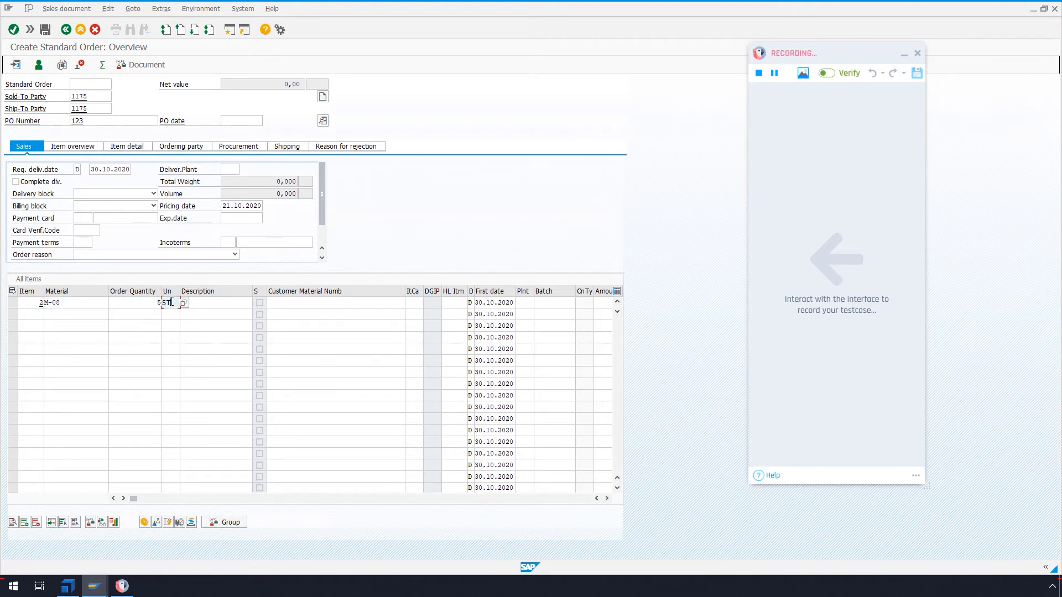
pyautogui.press('Return')
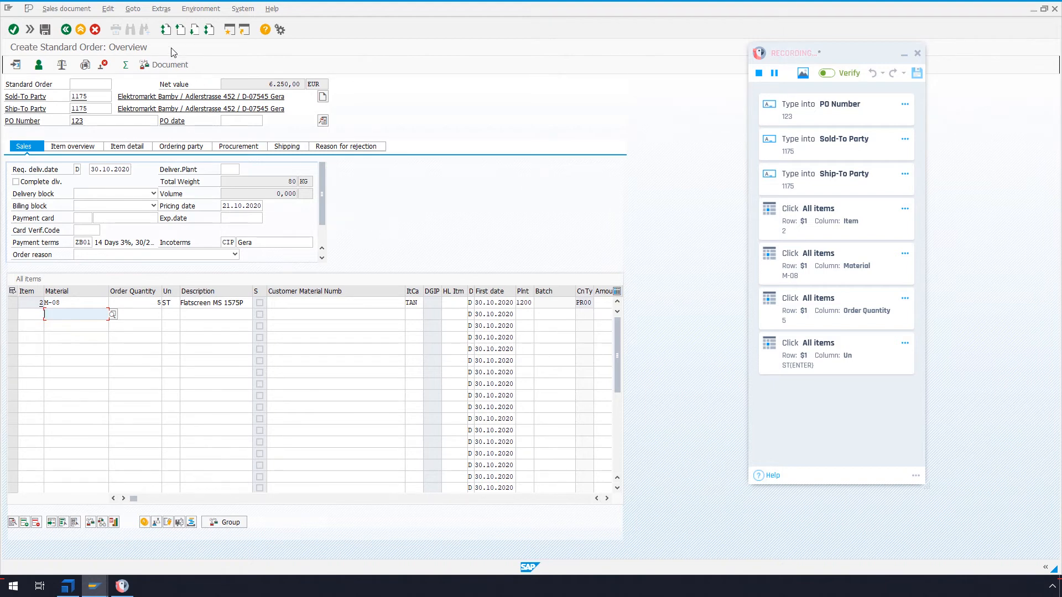
# Go to the order's header sales data, set the document date to 22.10.2020 and save the order.
pyautogui.click(136, 10)
pyautogui.moveTo(174, 37)
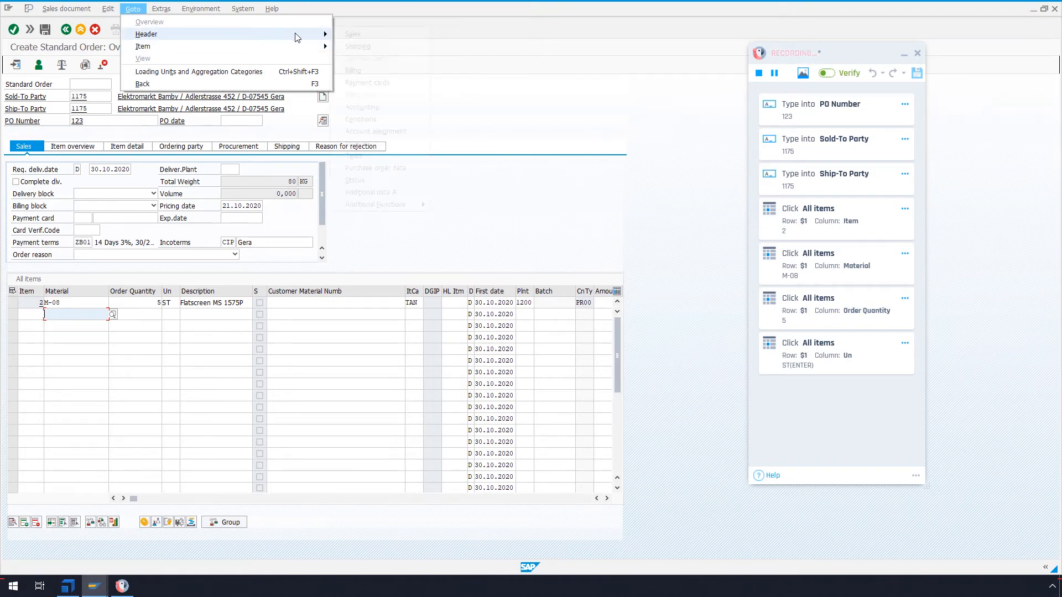
pyautogui.click(351, 37)
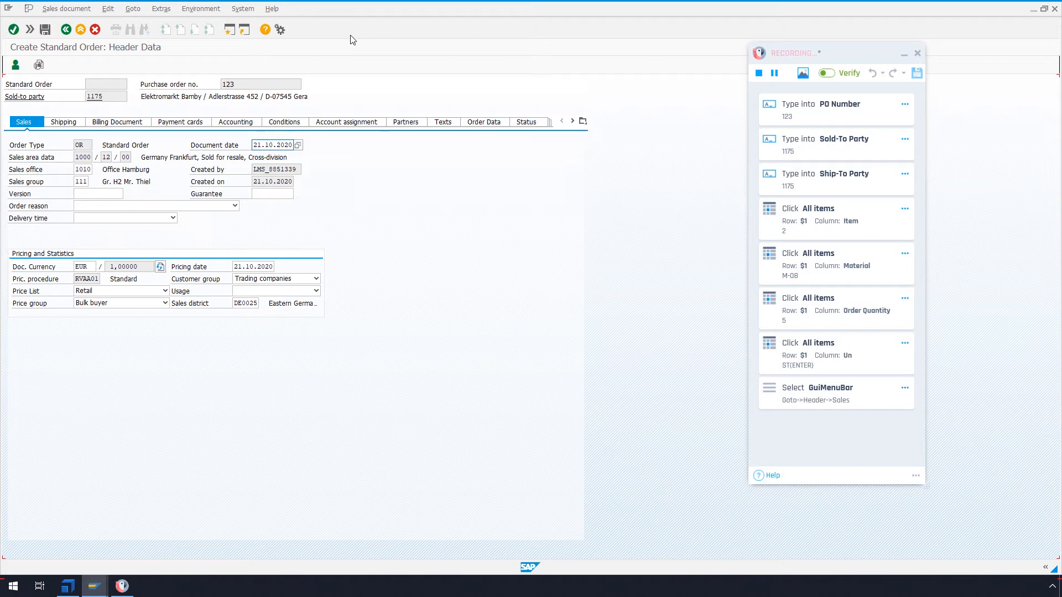
pyautogui.click(297, 145)
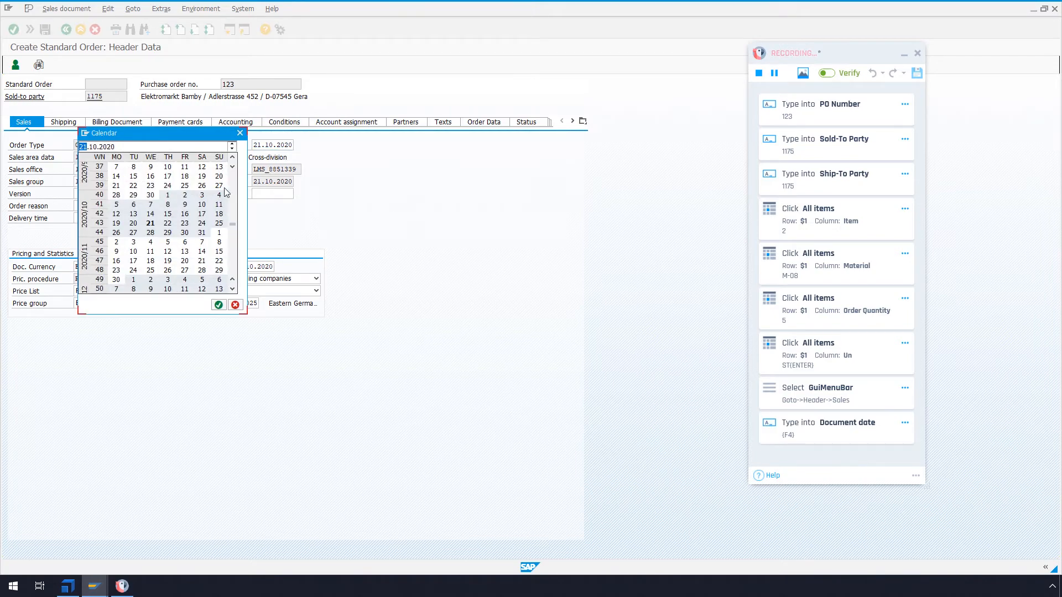
pyautogui.doubleClick(167, 223)
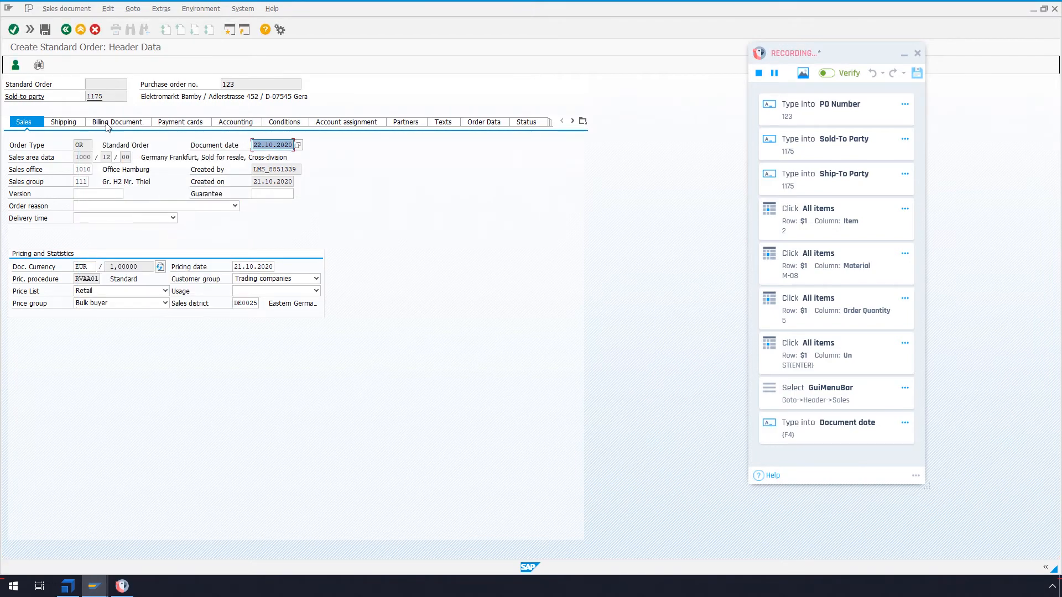
pyautogui.click(46, 30)
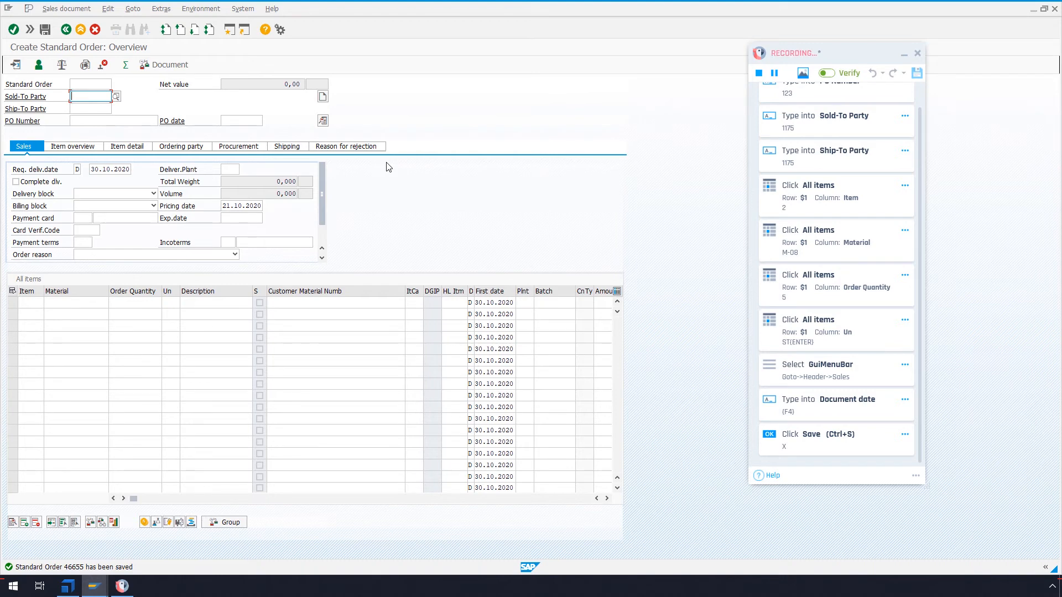
# Add a verification of SAP's order status message to the recording.
pyautogui.click(828, 73)
pyautogui.hotkey('ctrl', 'shift', 'v')
pyautogui.click(129, 568)
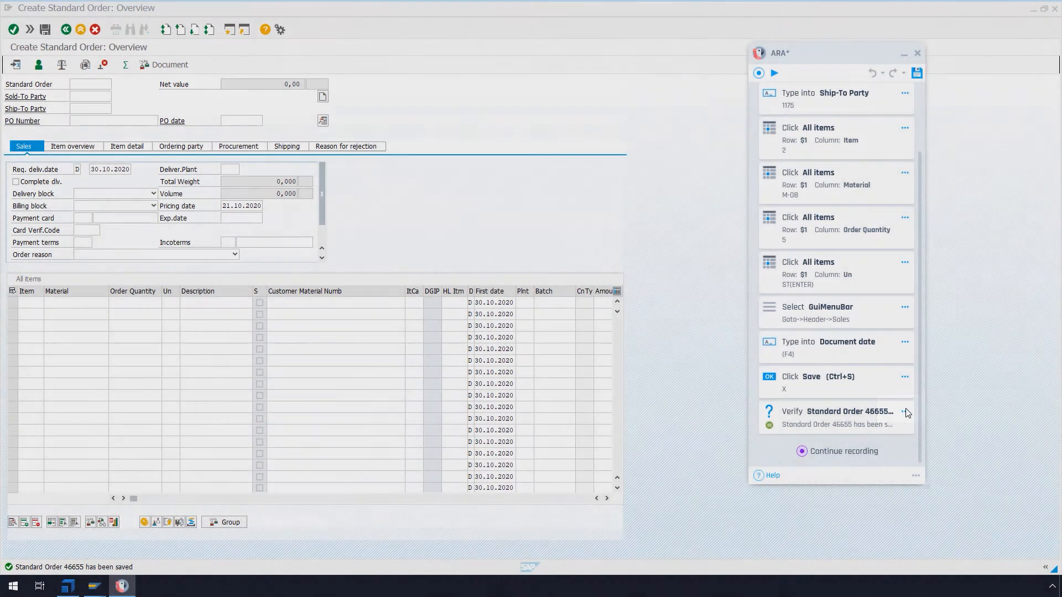
# Change the expected value of the recorded verification step to "Standard Order" and continue recording.
pyautogui.click(906, 412)
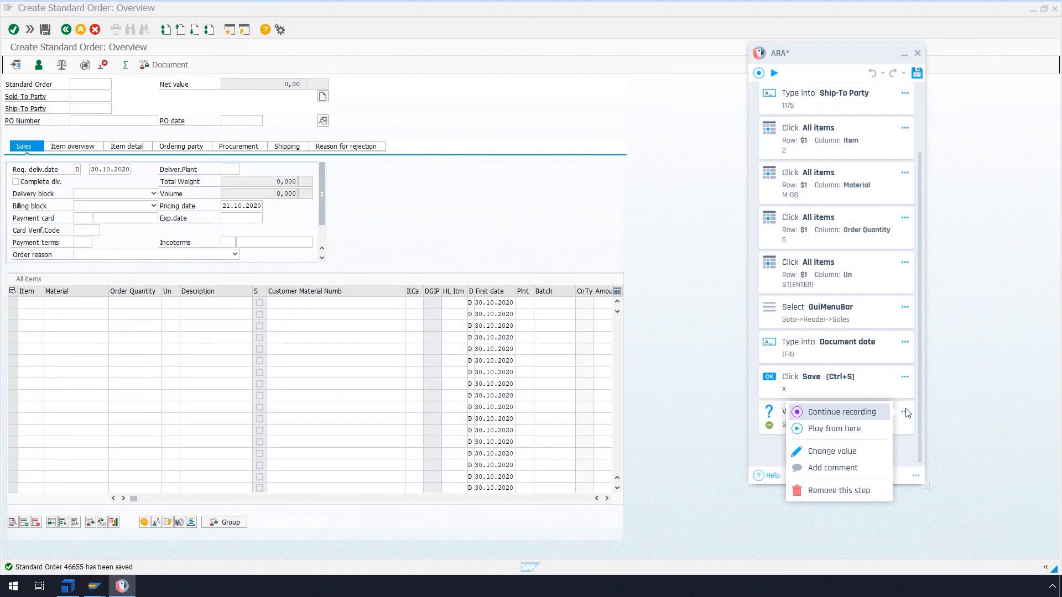
pyautogui.click(851, 452)
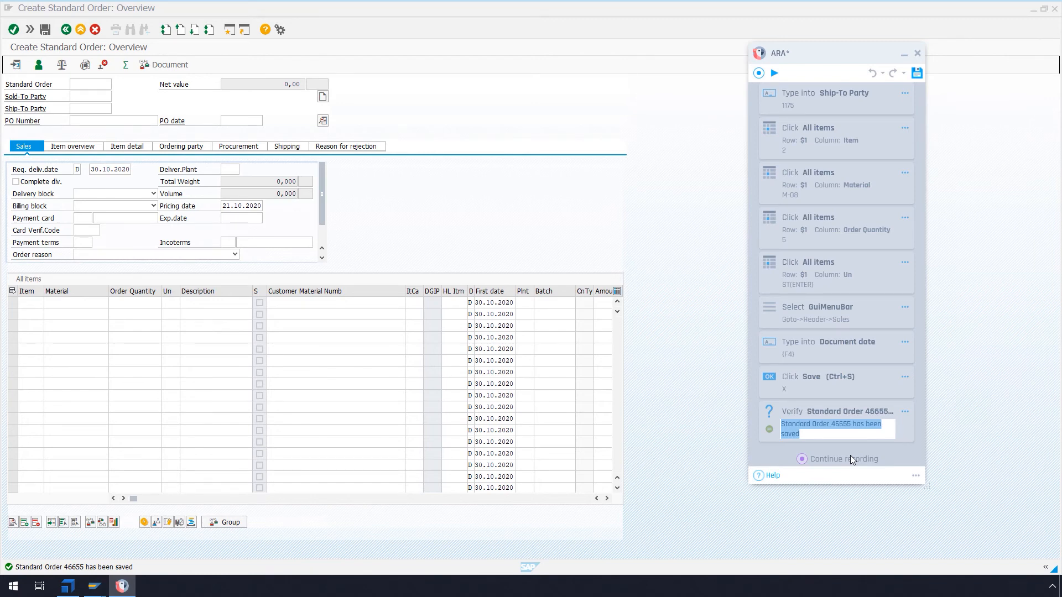
pyautogui.click(851, 456)
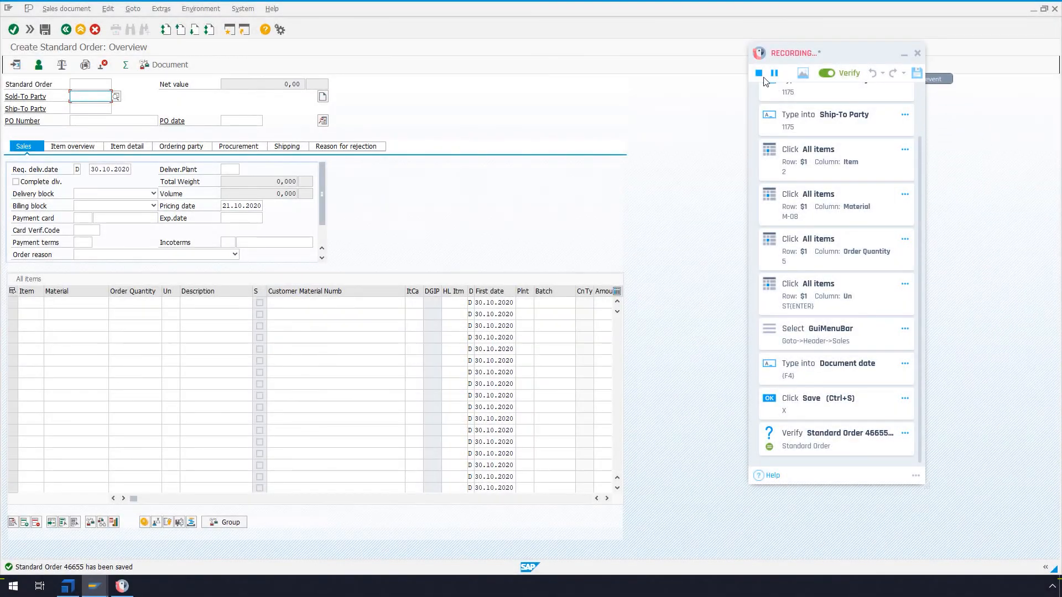
# Stop the recording and save it as "Create Standard Order_ Overview - 2020_10_21_1017.ara" in ARA Recordings.
pyautogui.click(759, 74)
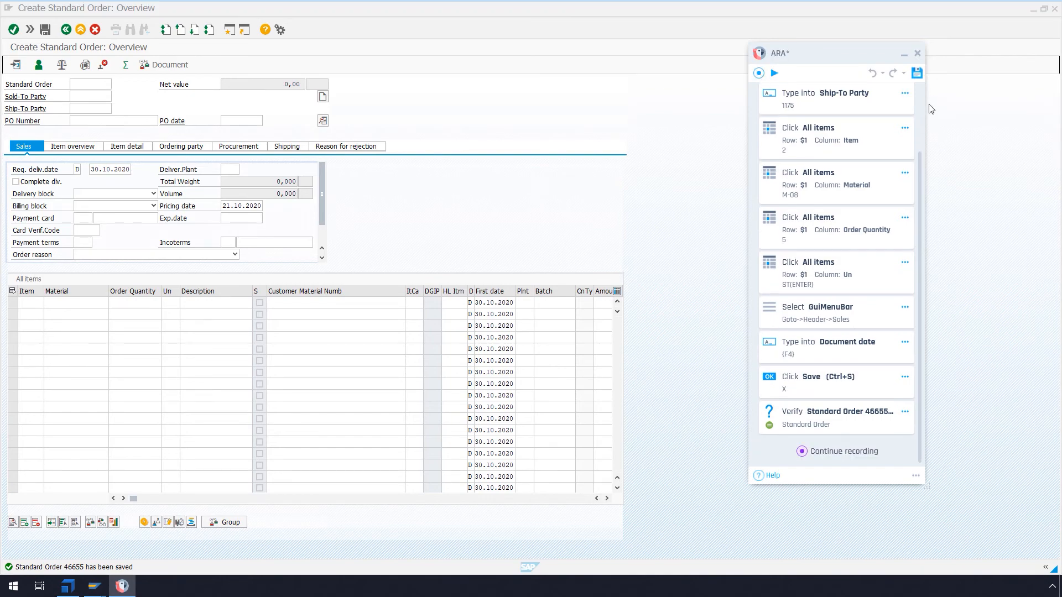
pyautogui.click(916, 72)
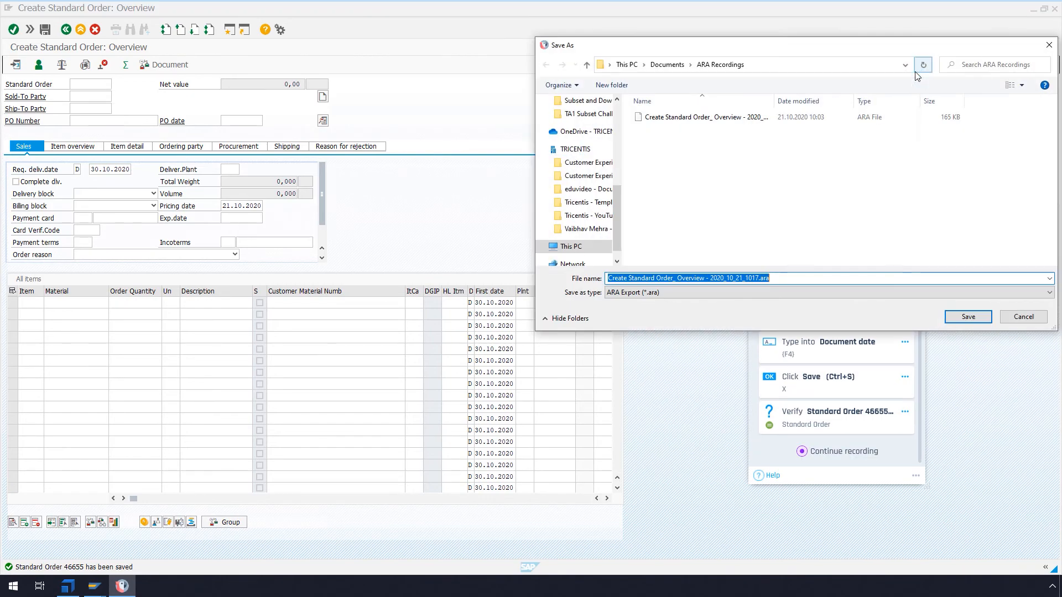
pyautogui.click(968, 317)
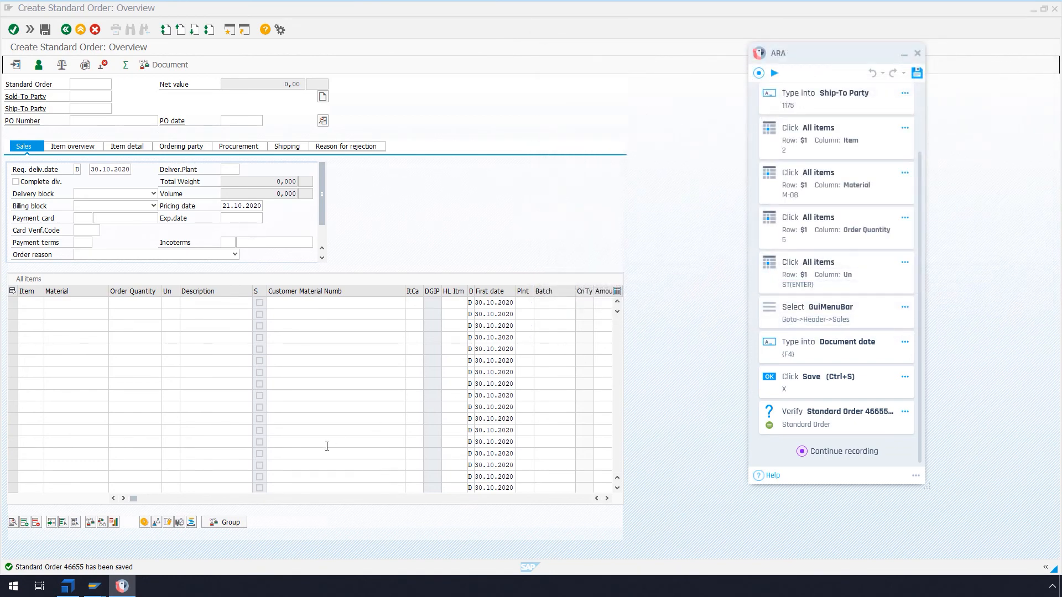
# Switch to Tosca Commander, close the recording assistant and open the TOSCA SAP Automation project as a docked tab.
pyautogui.click(69, 589)
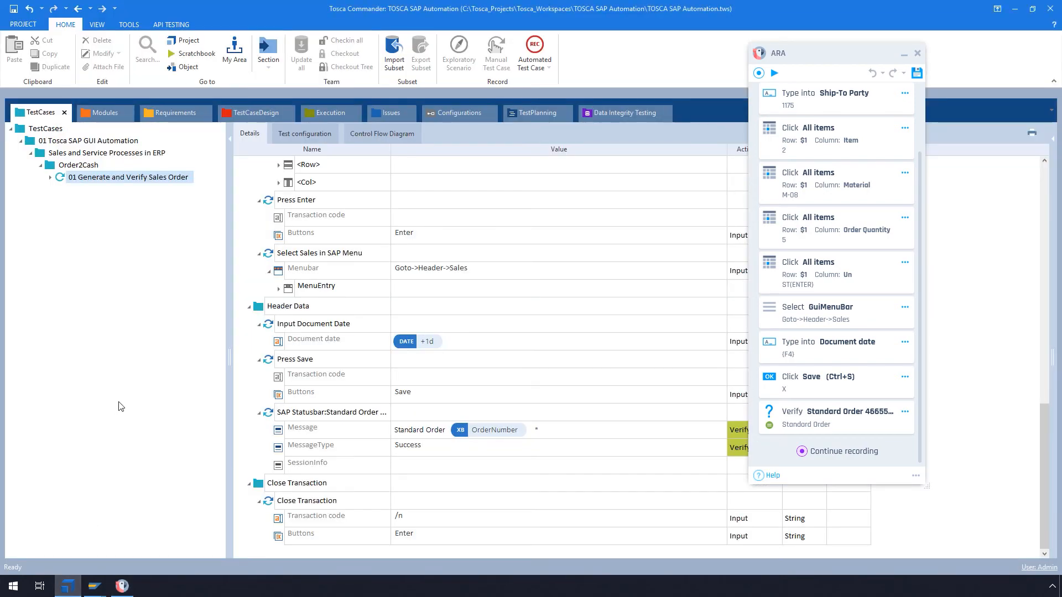
pyautogui.click(916, 53)
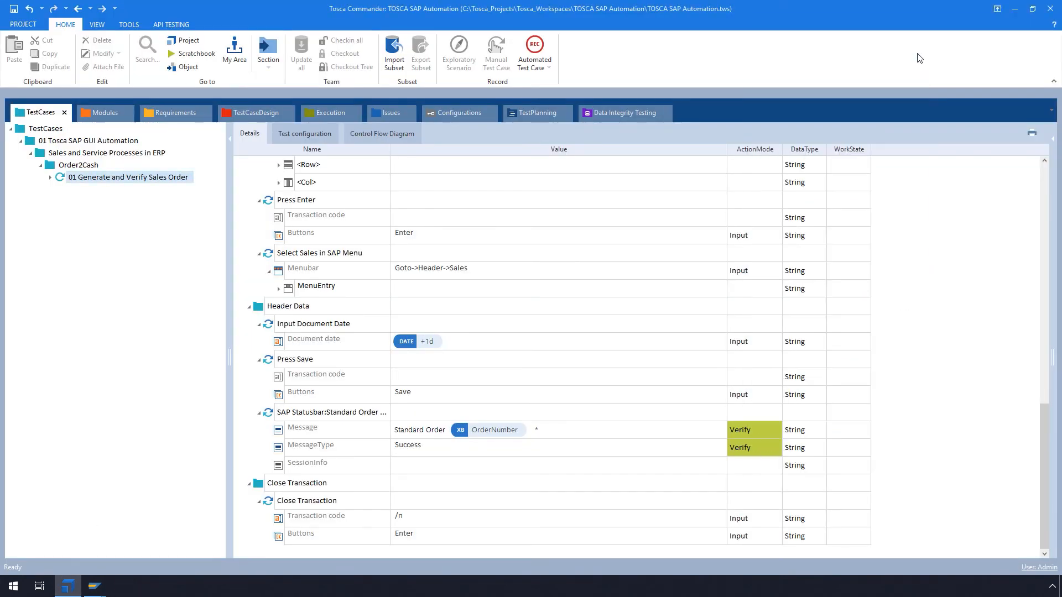
pyautogui.click(198, 44)
pyautogui.click(99, 153)
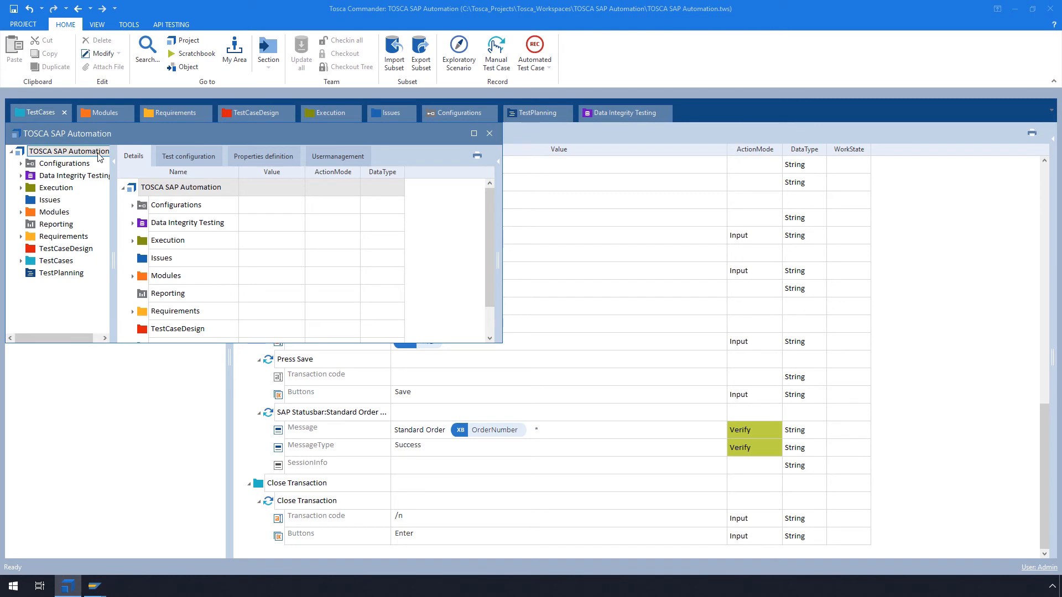
pyautogui.moveTo(133, 133); pyautogui.dragTo(532, 335)
pyautogui.click(114, 131)
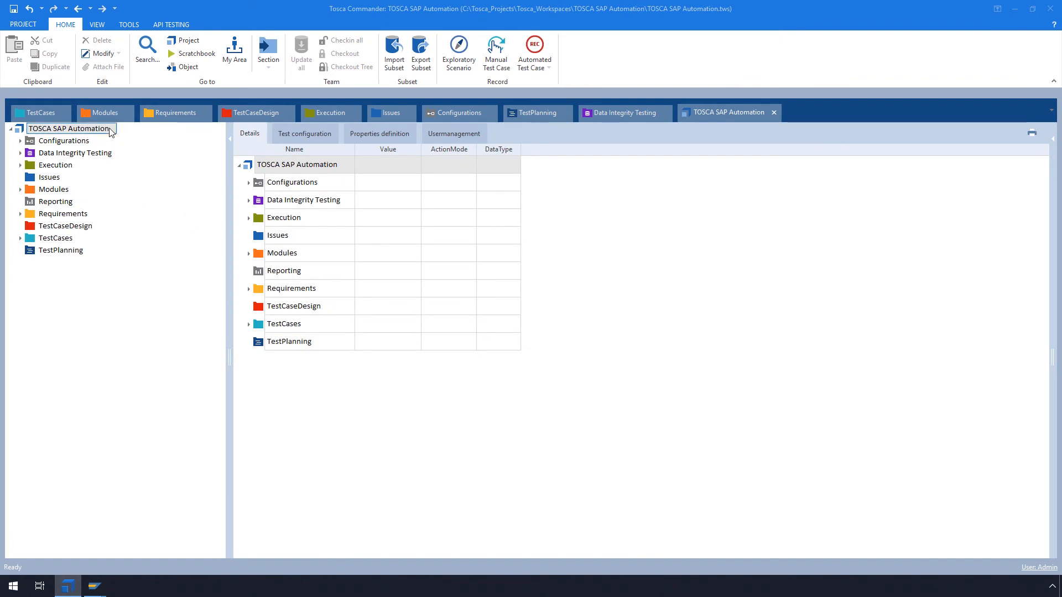
# Import the ARA recording "Create Standard Order_ Overview - 2020_10_21_1017.ara" into the TOSCA SAP Automation project.
pyautogui.rightClick(112, 132)
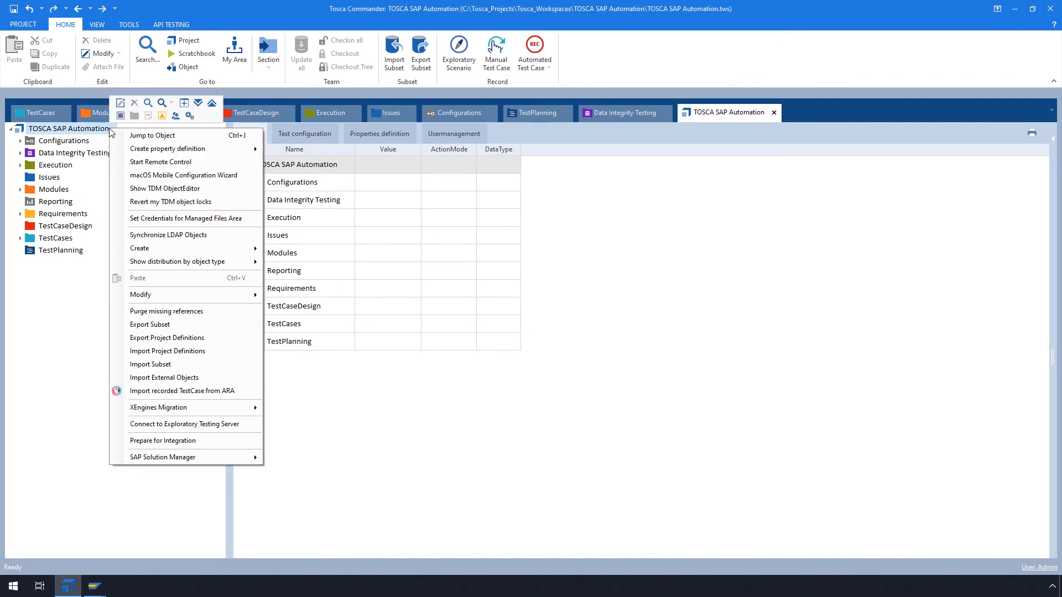
pyautogui.click(191, 391)
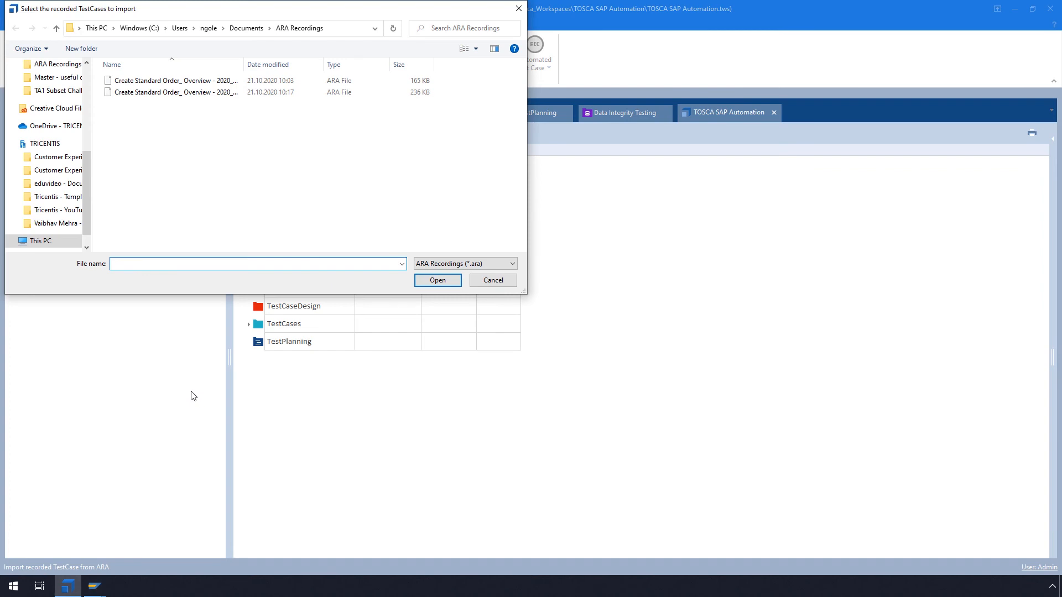
pyautogui.click(193, 95)
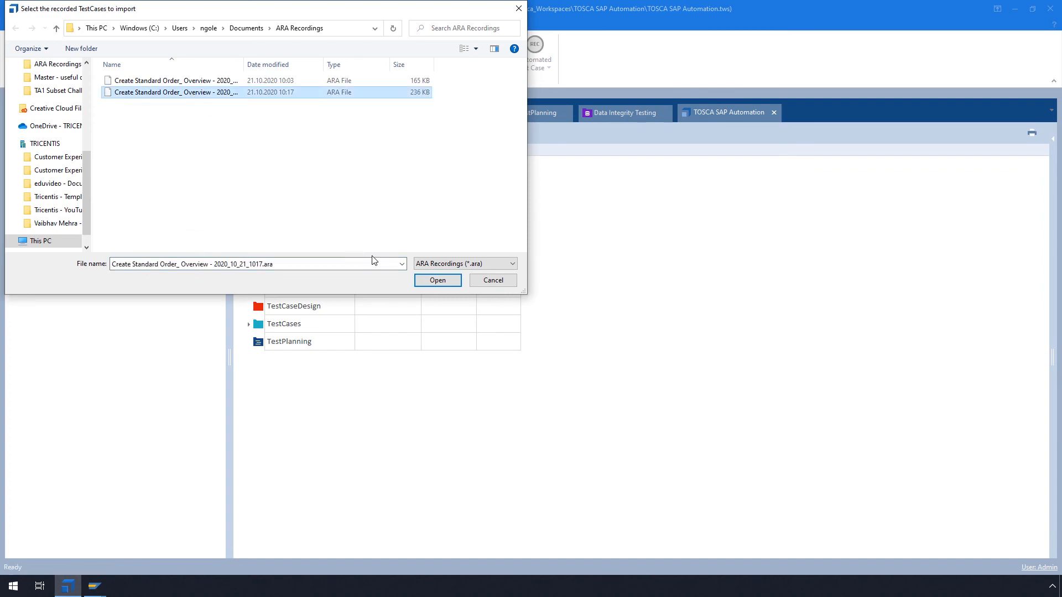
pyautogui.click(421, 282)
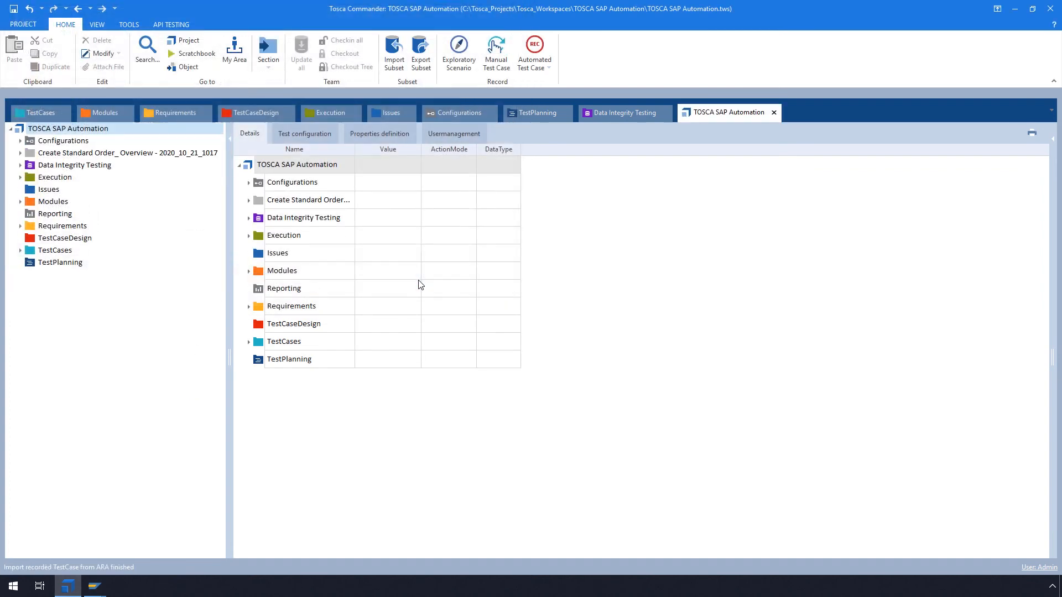
# Inspect the Recorded Modules and Recorded Testcases folders of the imported recording.
pyautogui.click(249, 201)
pyautogui.doubleClick(271, 219)
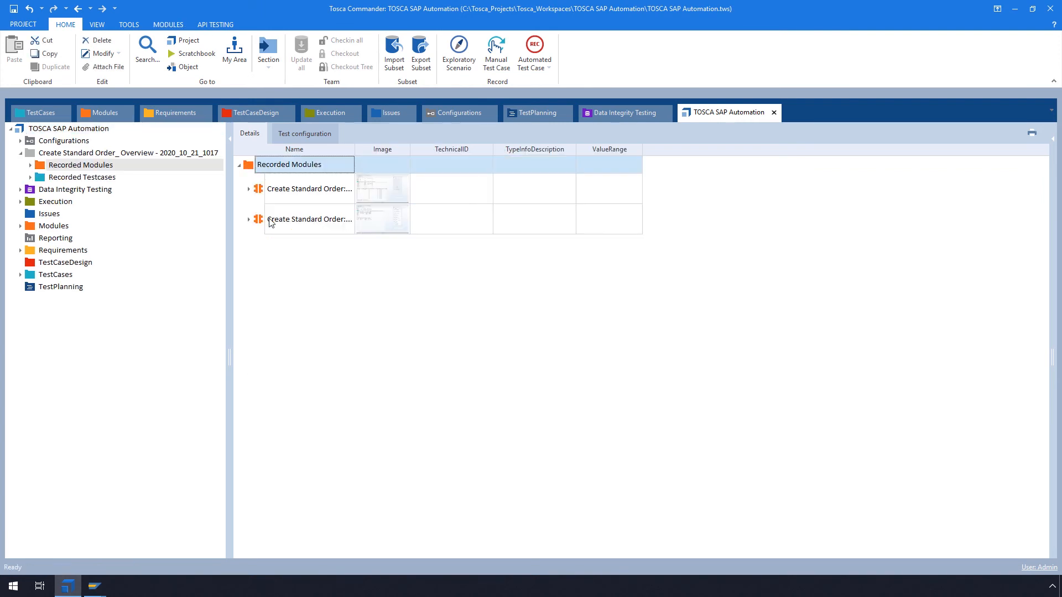
pyautogui.doubleClick(41, 180)
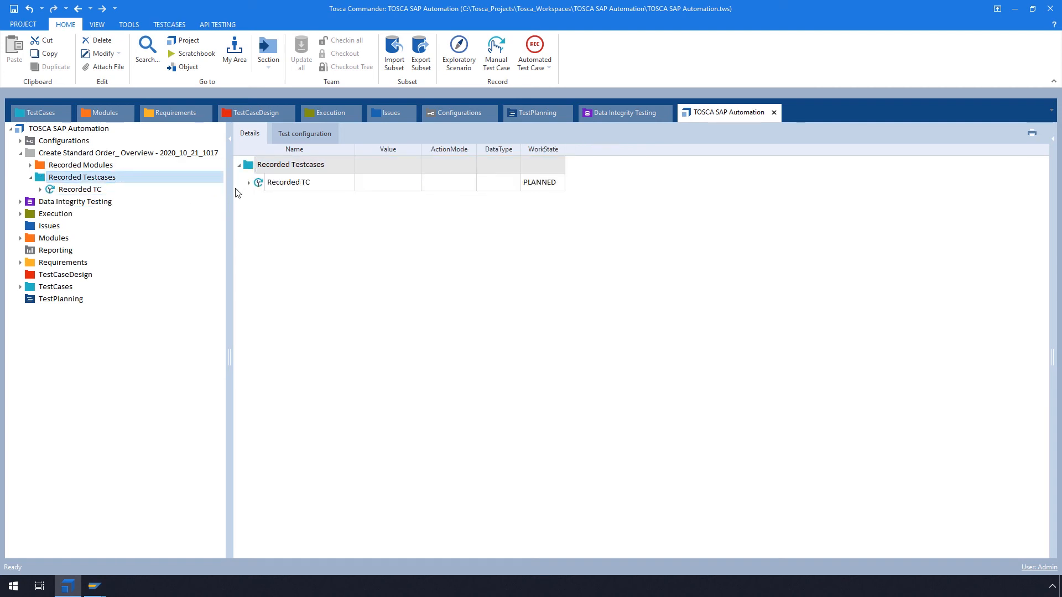
# Open Recorded TC, expand all of its test steps and widen the Value column.
pyautogui.doubleClick(258, 184)
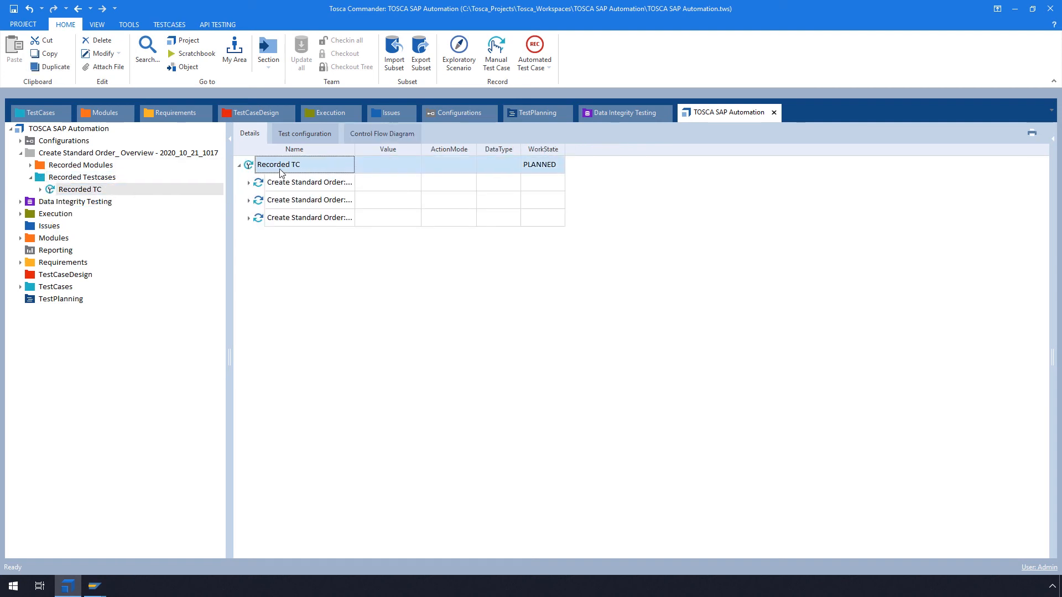
pyautogui.rightClick(281, 172)
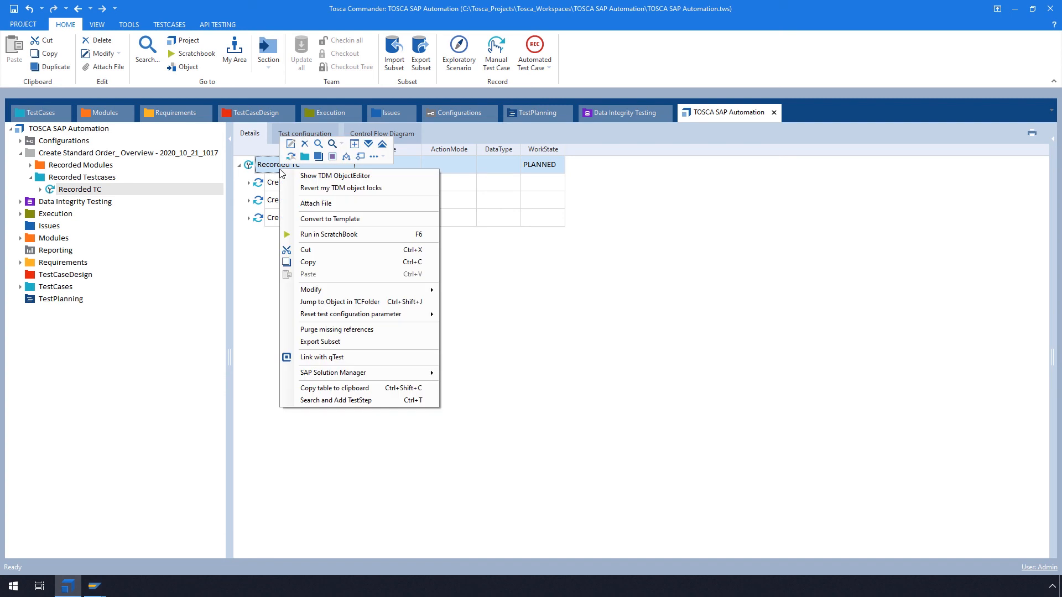
pyautogui.click(365, 146)
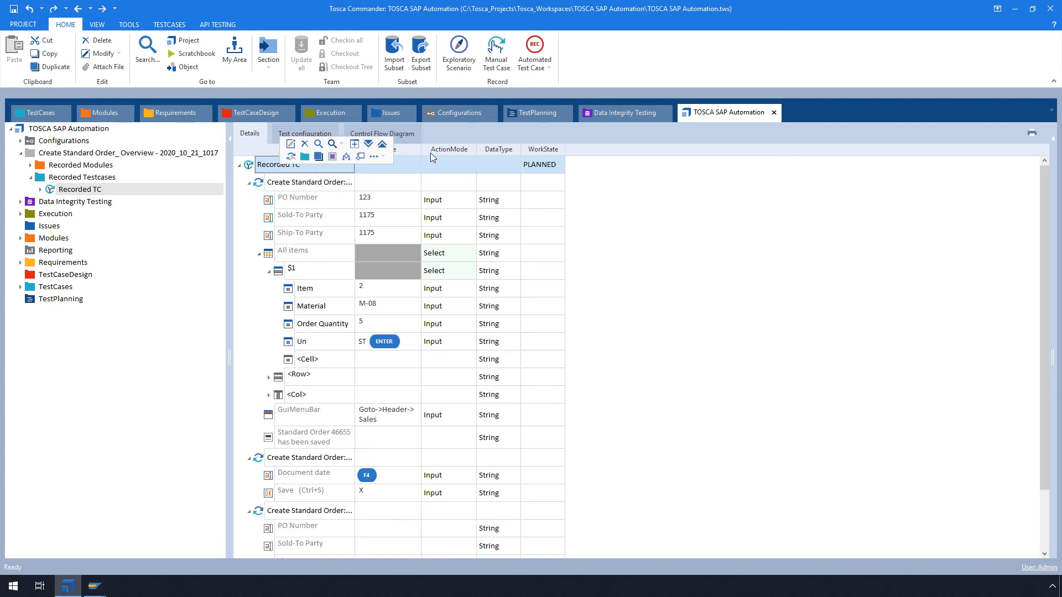
pyautogui.moveTo(421, 149); pyautogui.dragTo(617, 167)
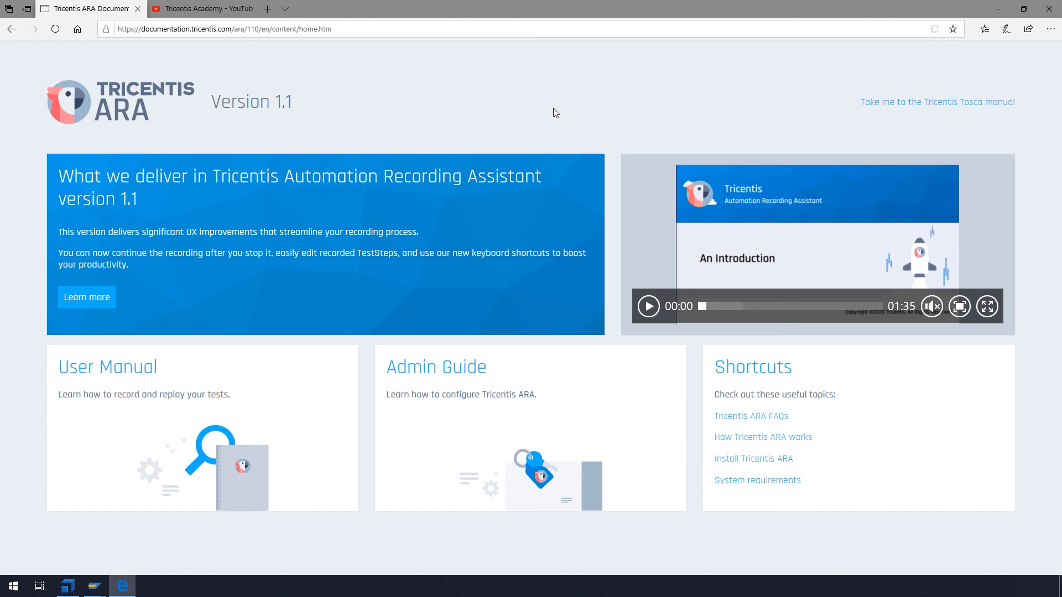
# Switch the browser from the Tricentis ARA documentation to the Tricentis Academy YouTube channel.
pyautogui.click(215, 4)
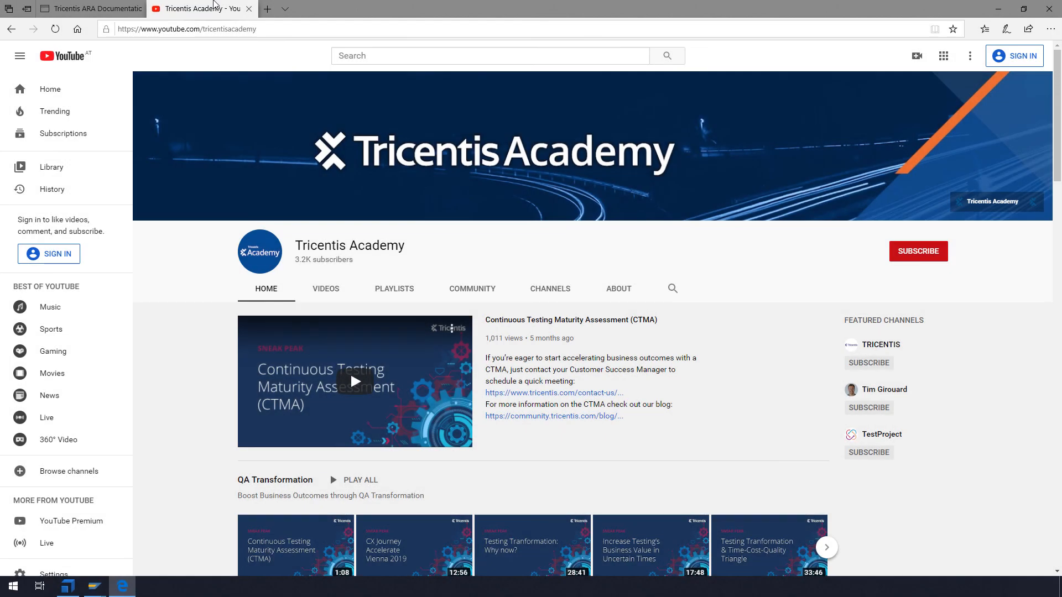